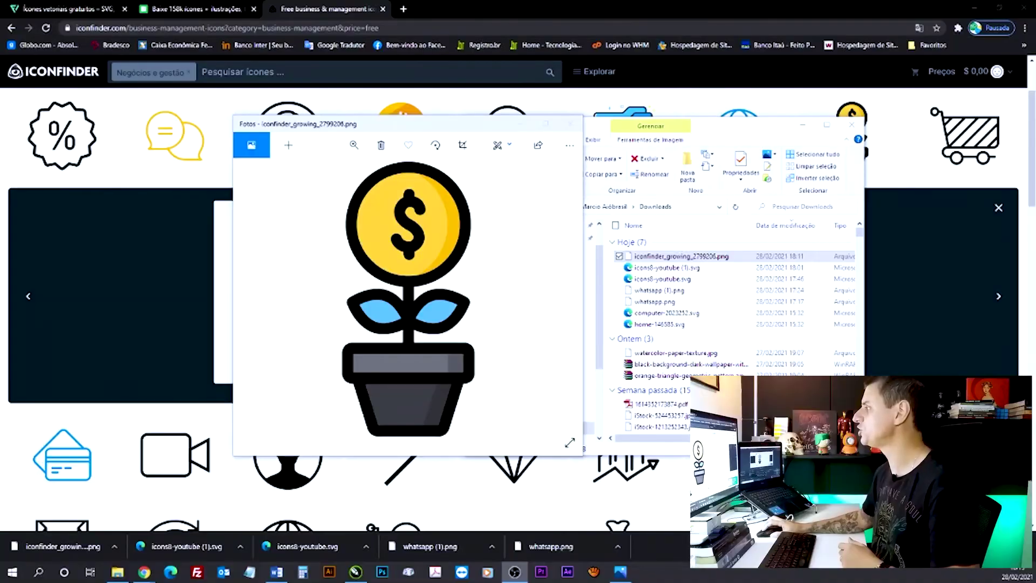
# Close the growing-money icon preview and the Downloads folder window, and return to the Iconfinder home page.
pyautogui.click(566, 123)
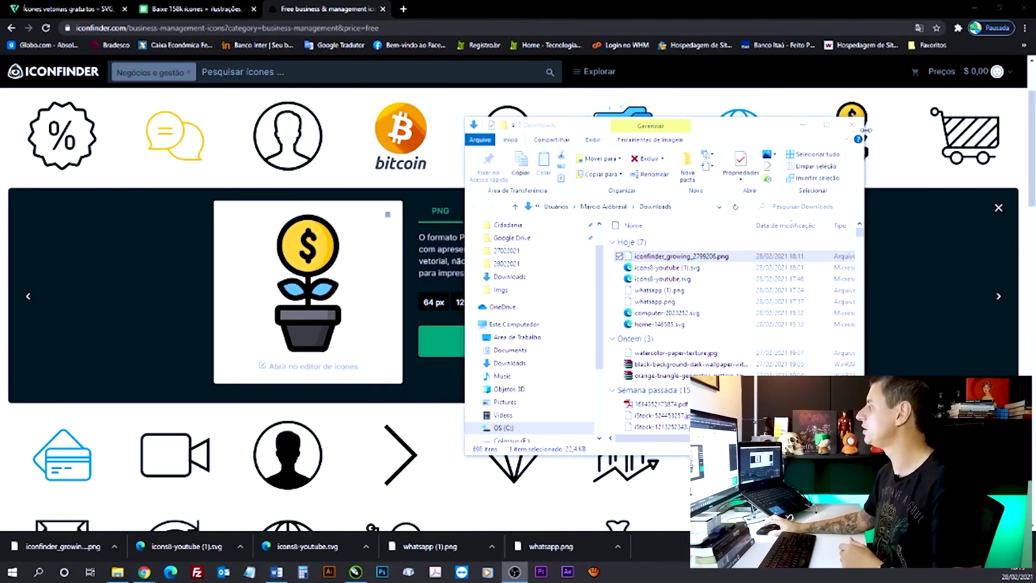
pyautogui.click(851, 125)
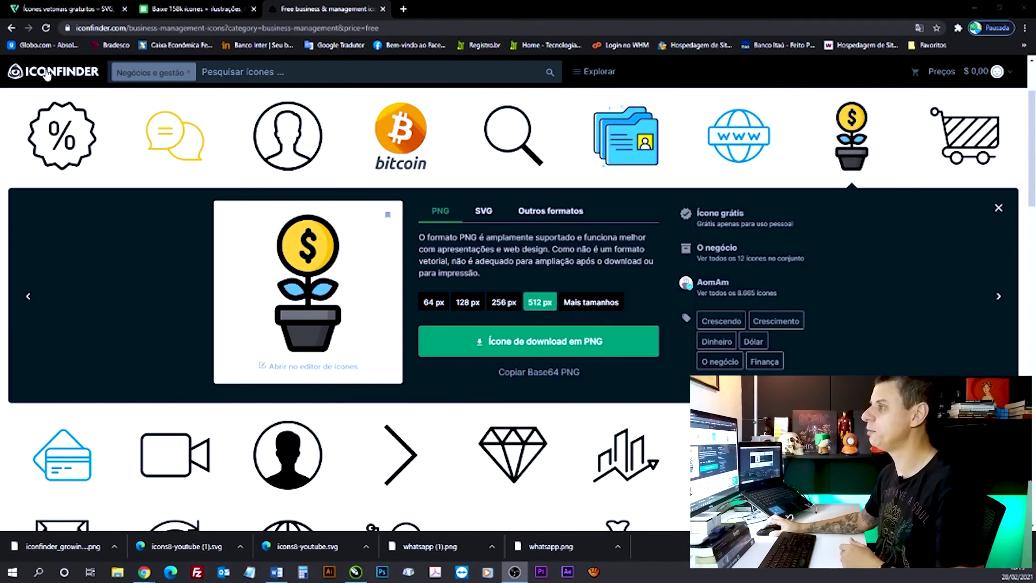
pyautogui.click(47, 75)
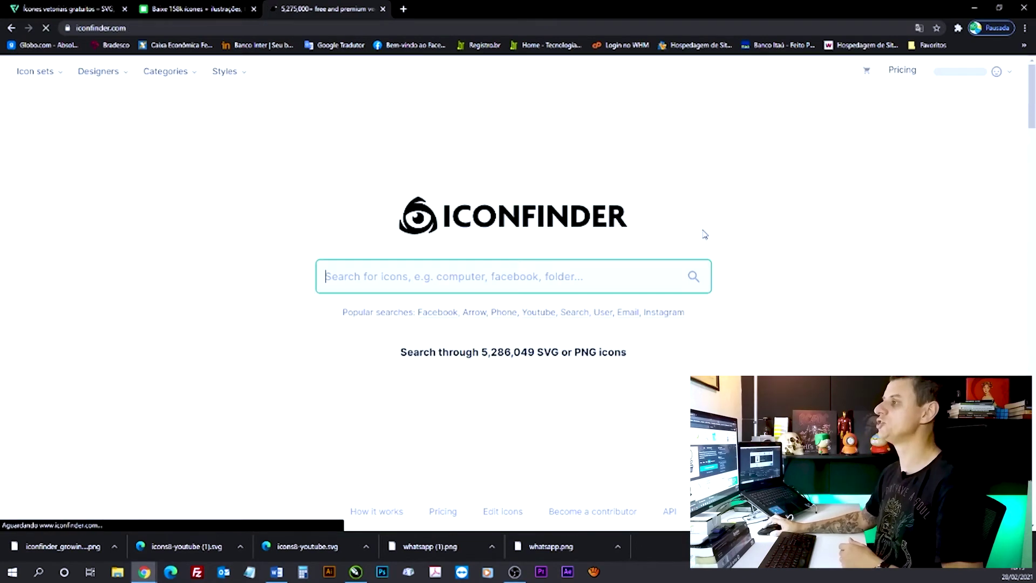
# Review the open Flaticon, Icons8 and Iconfinder sites one after another.
pyautogui.click(86, 9)
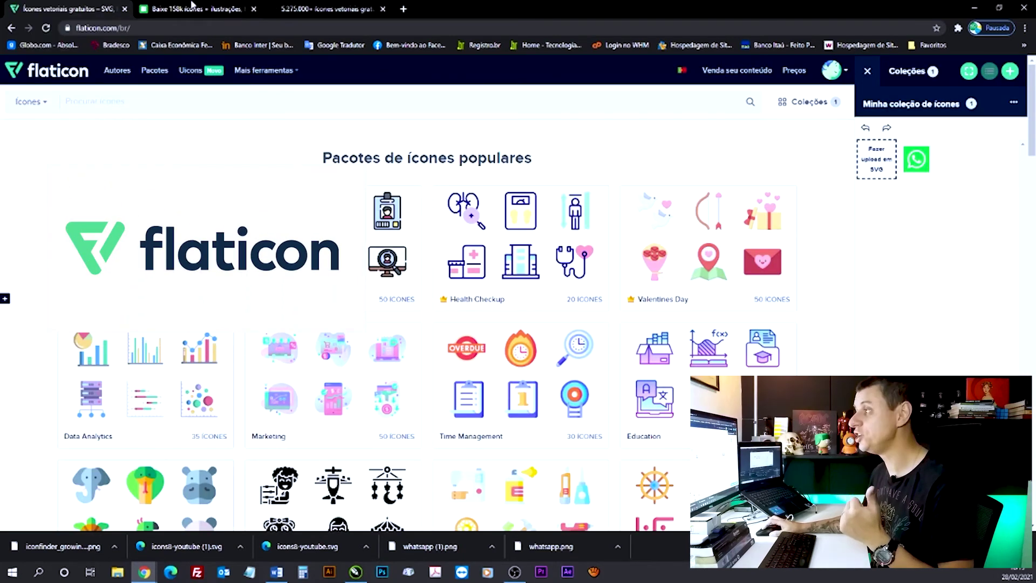
pyautogui.click(193, 8)
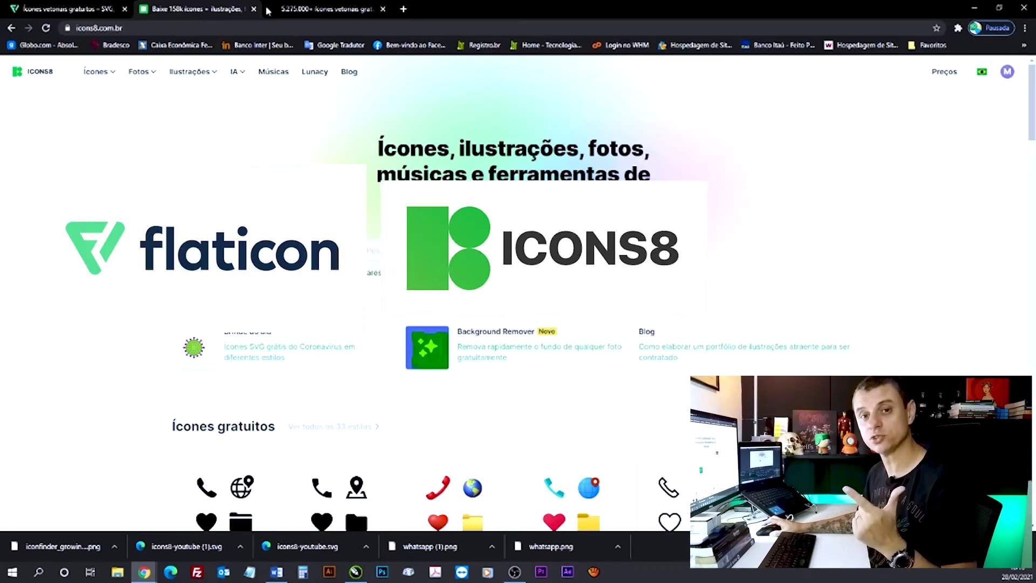
pyautogui.click(307, 9)
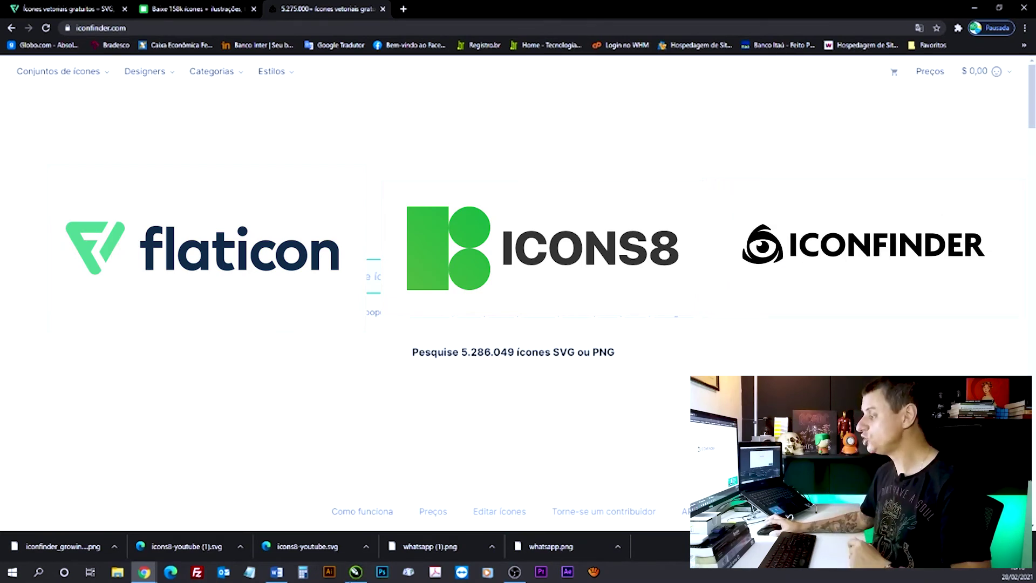
# Switch to CorelDRAW, import whatsapp.png at about 79 mm wide and place it on the left half of the page.
pyautogui.click(355, 572)
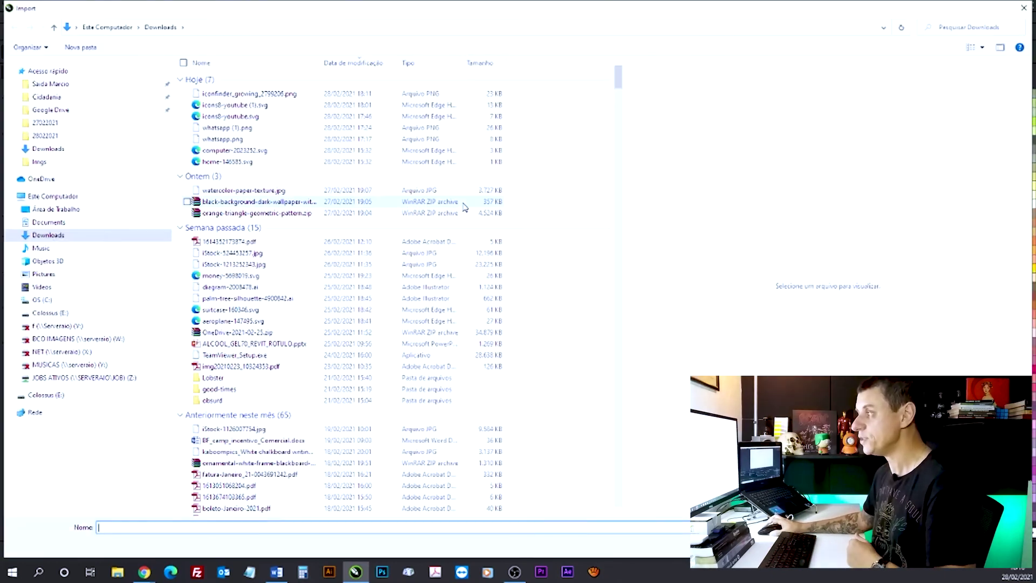
pyautogui.click(211, 142)
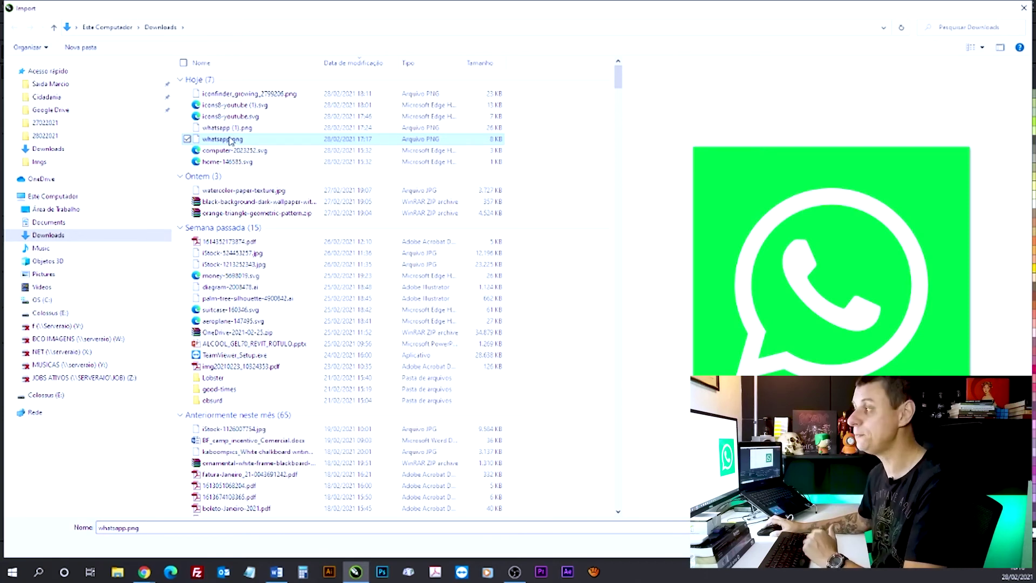
pyautogui.doubleClick(229, 141)
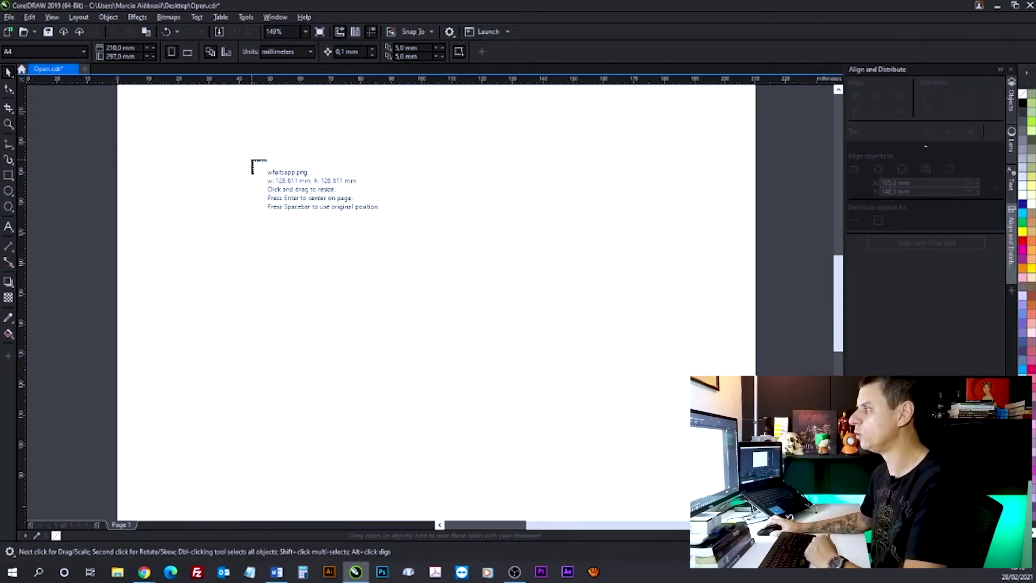
pyautogui.moveTo(269, 176); pyautogui.dragTo(583, 422)
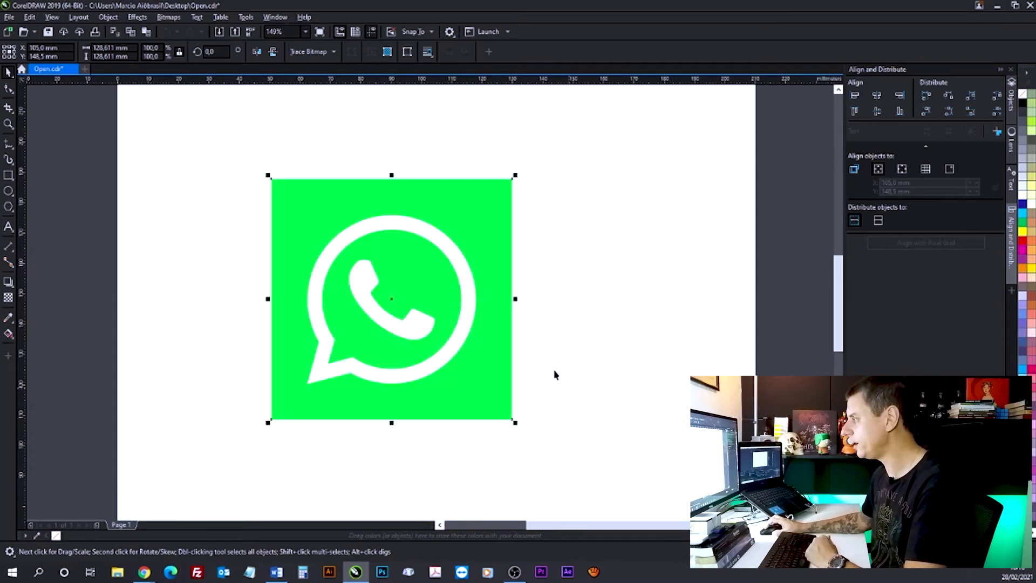
pyautogui.moveTo(423, 275); pyautogui.dragTo(323, 255)
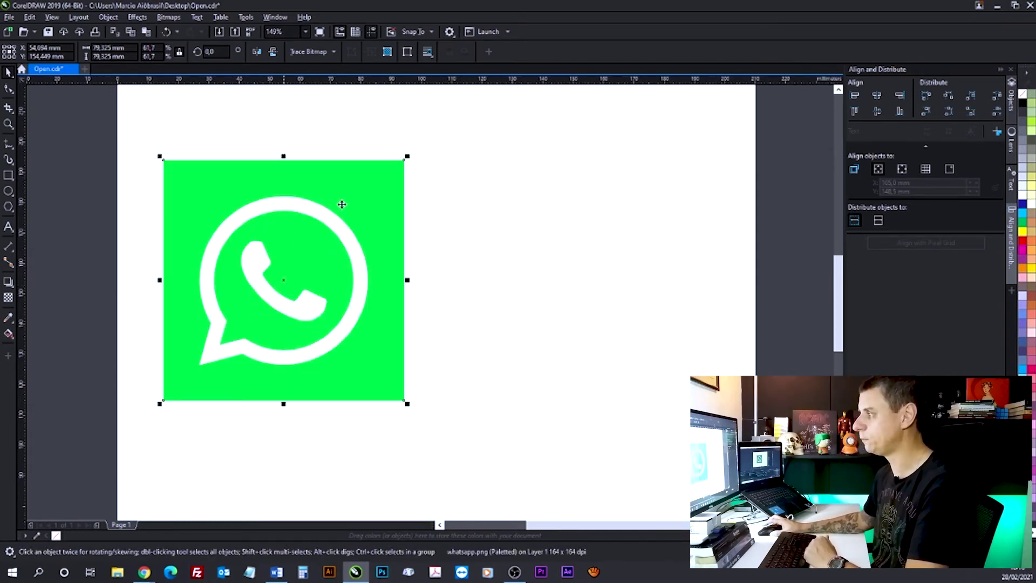
# Check the imported WhatsApp image in Wireframe view and return to the Enhanced view.
pyautogui.click(54, 19)
pyautogui.click(70, 29)
pyautogui.moveTo(385, 248); pyautogui.dragTo(264, 254)
pyautogui.click(52, 17)
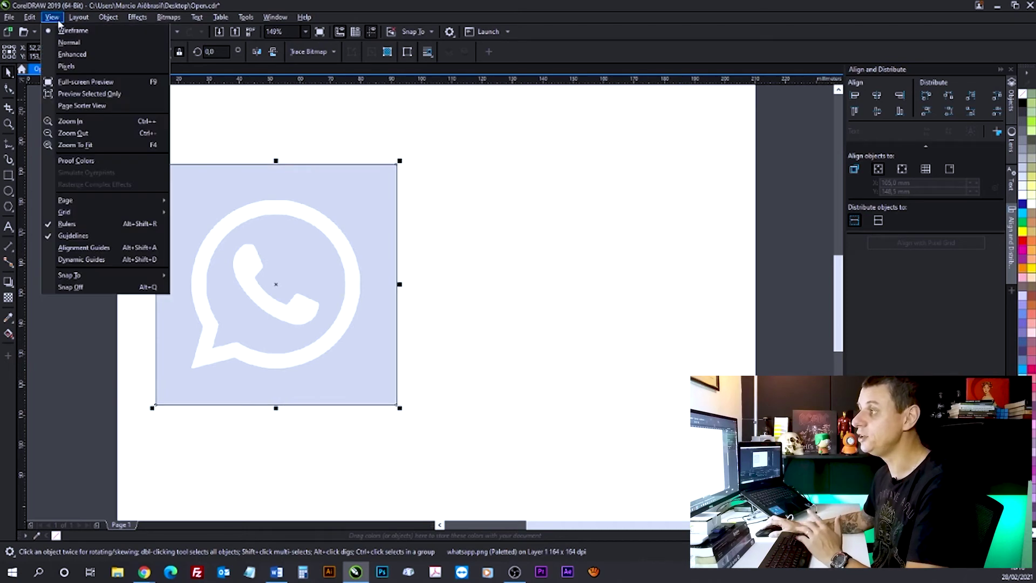
pyautogui.click(67, 53)
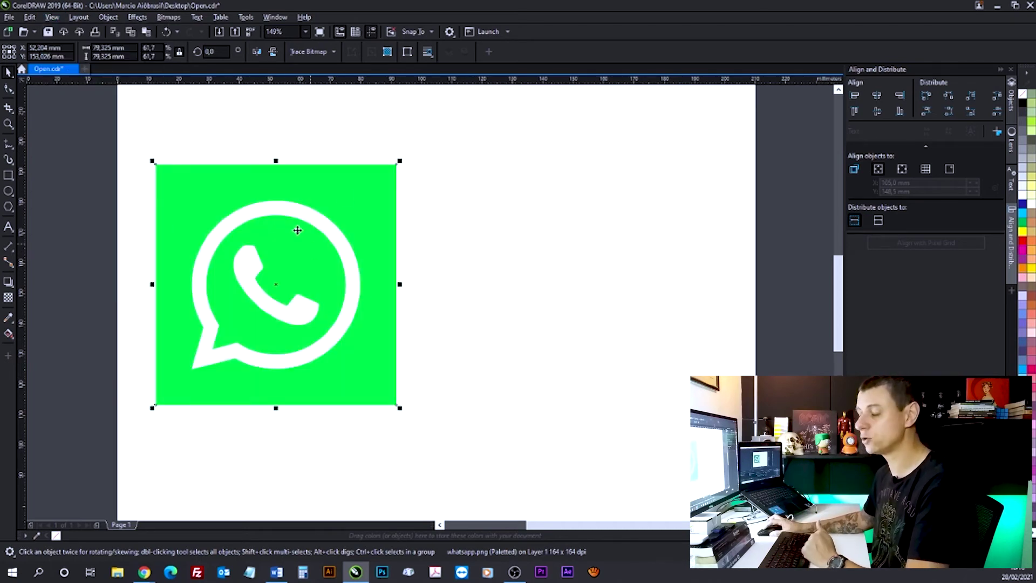
# Open an outline trace of the WhatsApp bitmap with the High Quality Image preset.
pyautogui.rightClick(322, 258)
pyautogui.moveTo(345, 288)
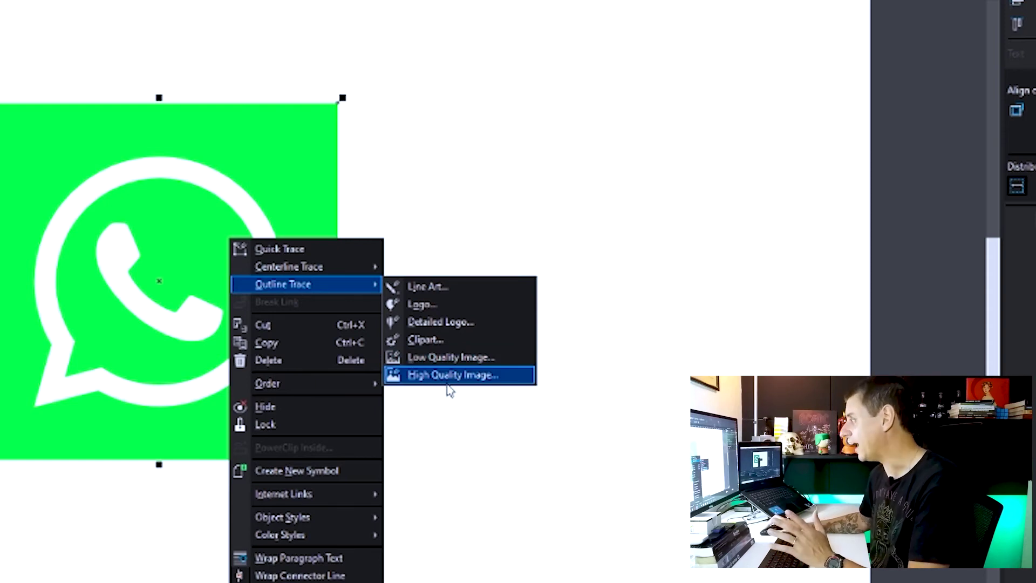
pyautogui.click(499, 381)
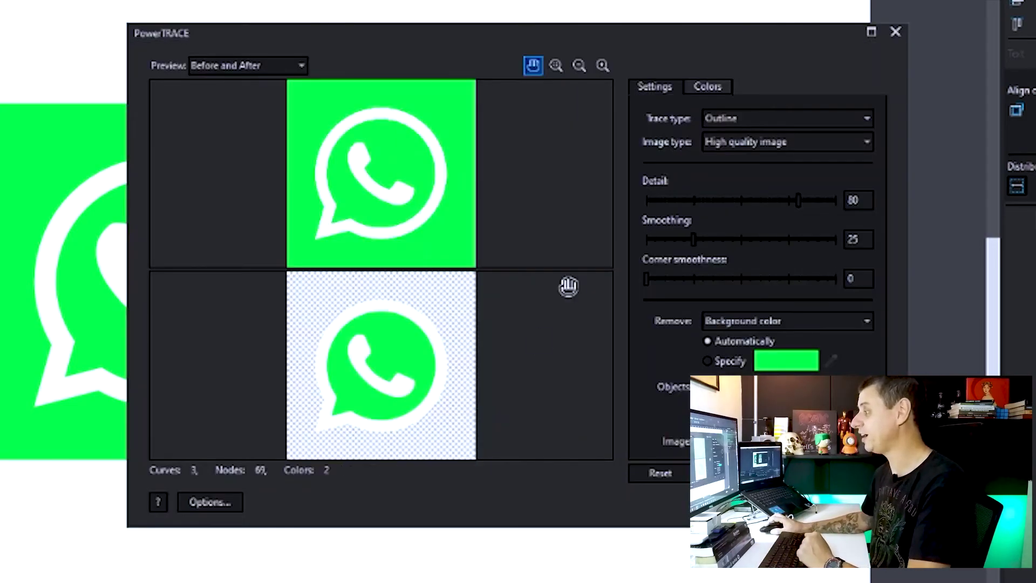
pyautogui.moveTo(448, 28); pyautogui.dragTo(295, 88)
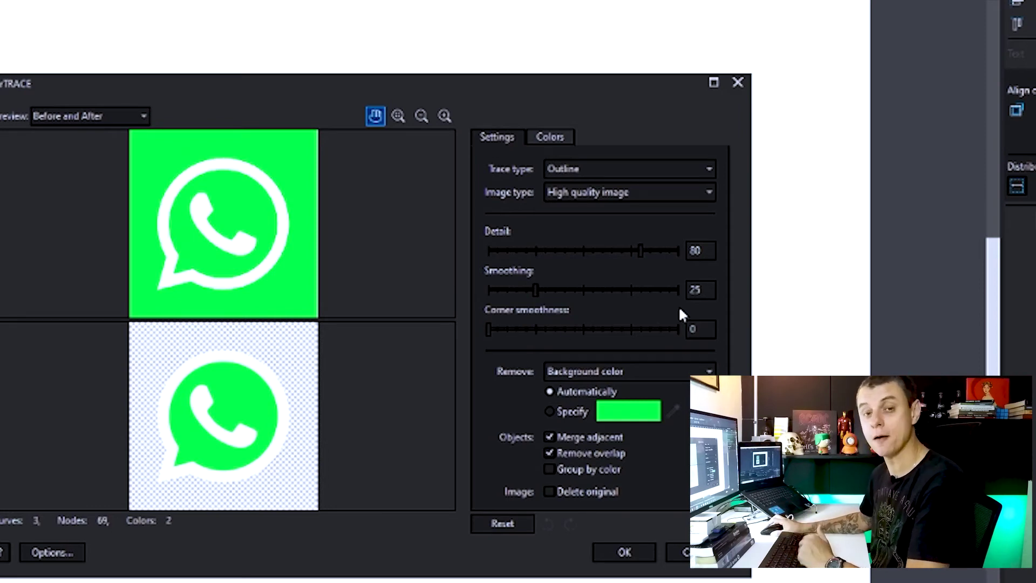
pyautogui.moveTo(488, 90); pyautogui.dragTo(567, 52)
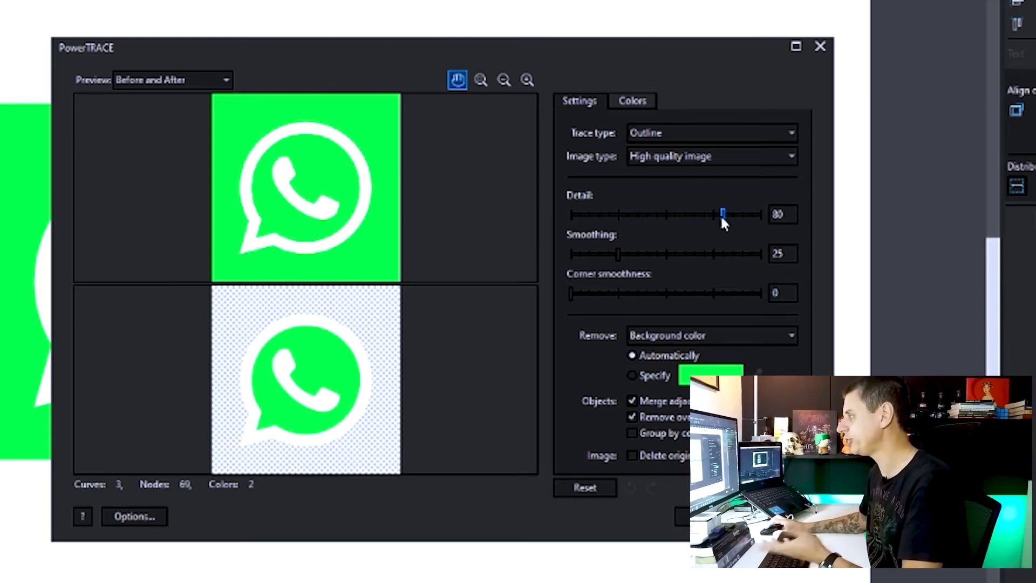
# Set the trace detail to 79 and inspect the traced logo's edges in the before-and-after preview.
pyautogui.moveTo(716, 217); pyautogui.dragTo(721, 214)
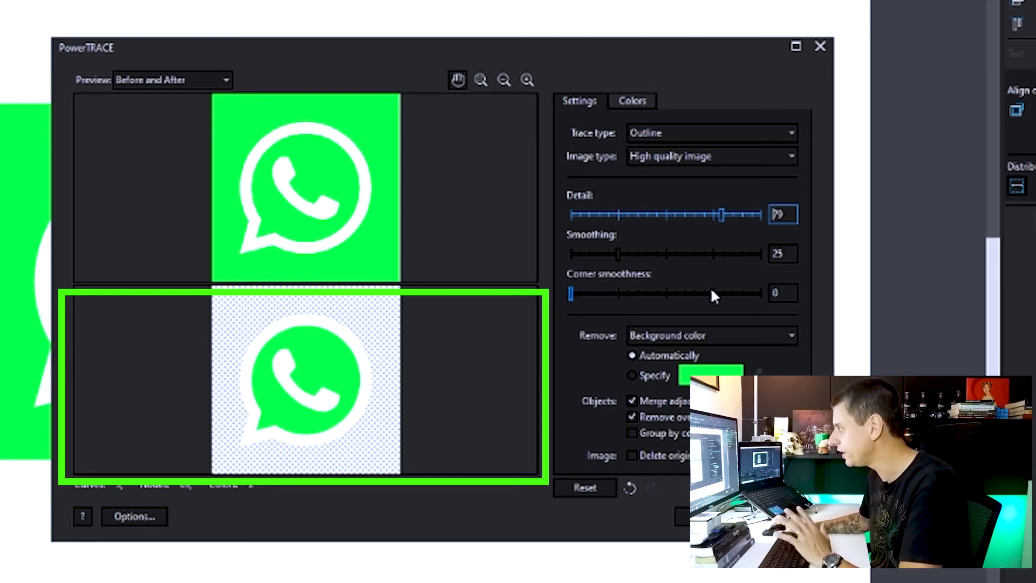
pyautogui.click(527, 80)
pyautogui.click(234, 319)
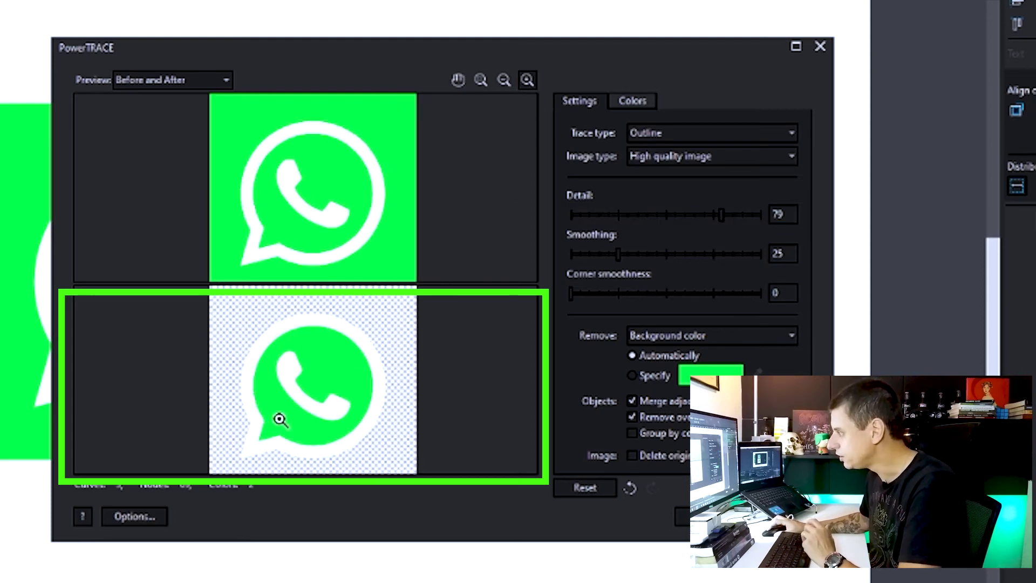
pyautogui.click(328, 400)
pyautogui.click(329, 400)
pyautogui.click(326, 398)
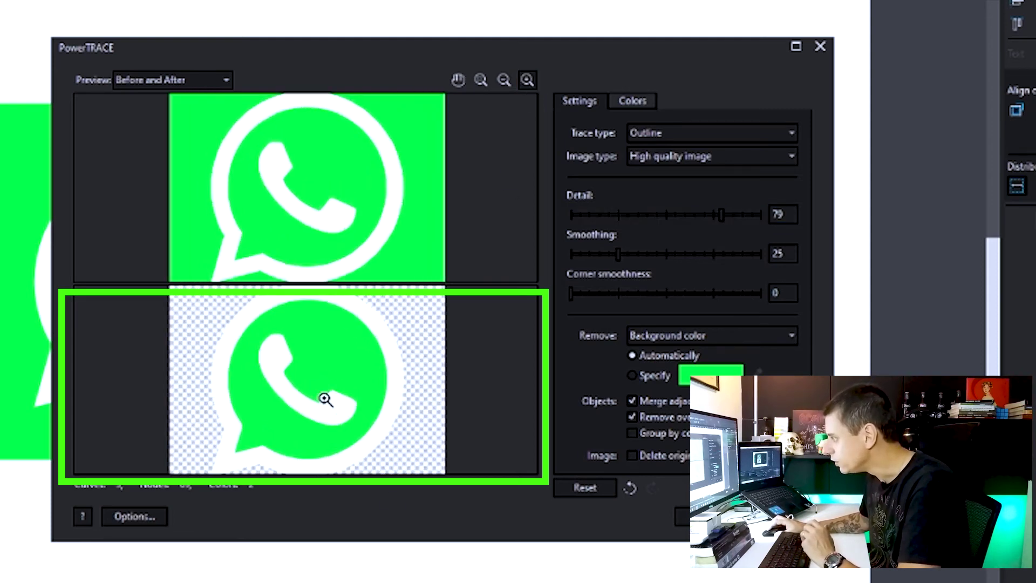
pyautogui.click(324, 399)
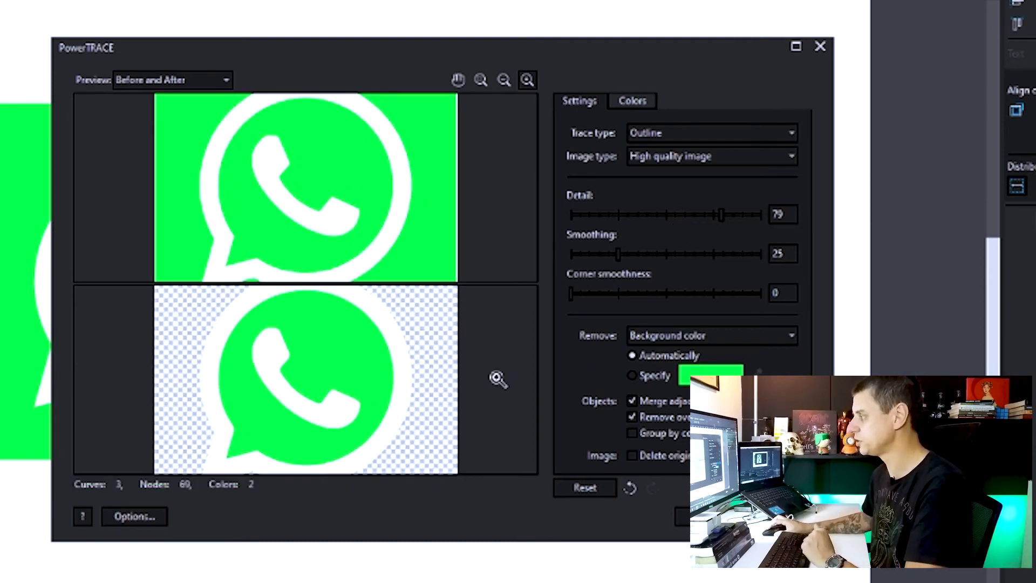
# Compare the trace with removal set to None, set it back to Background color and accept the trace.
pyautogui.click(777, 339)
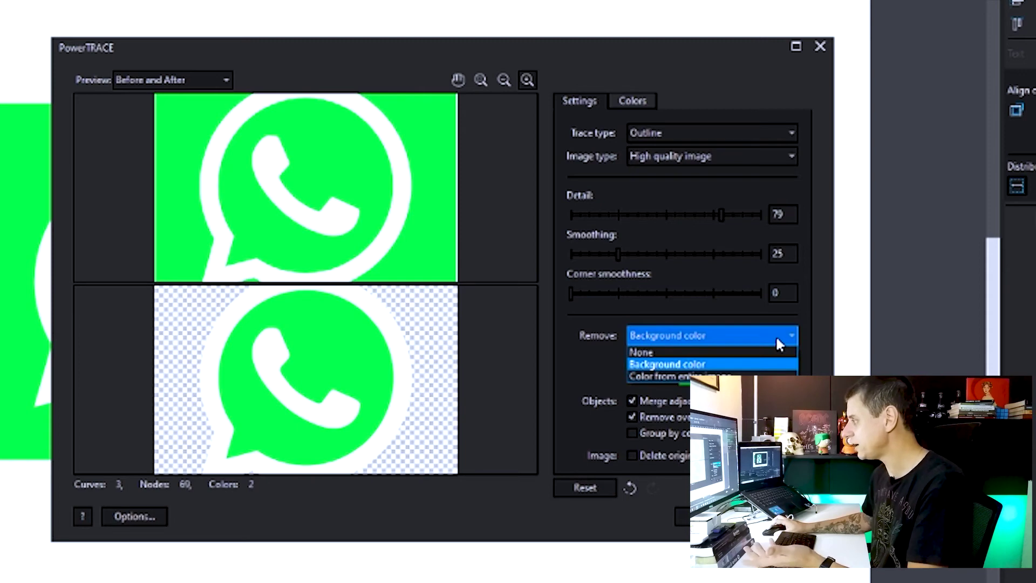
pyautogui.click(637, 352)
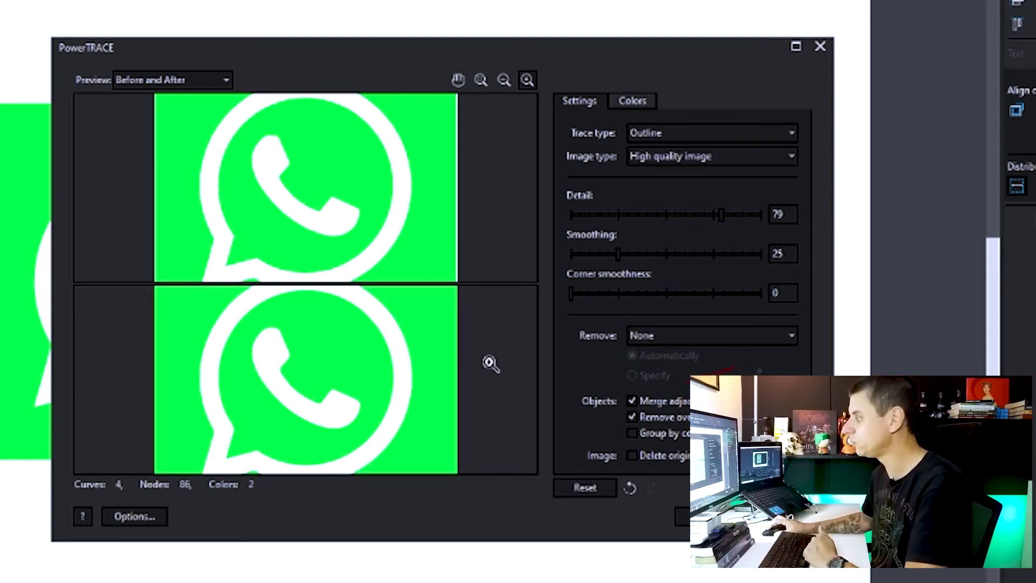
pyautogui.click(679, 342)
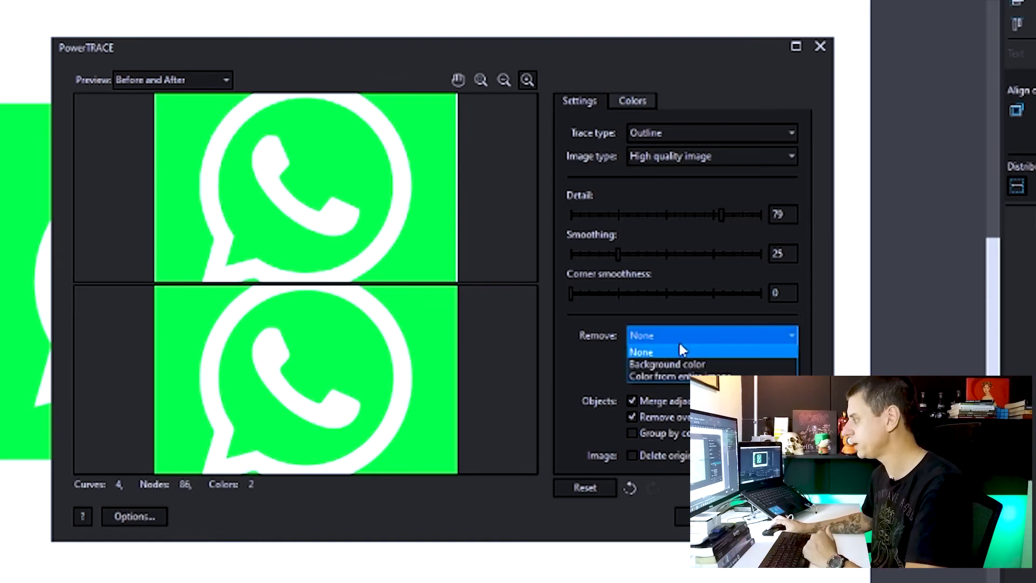
pyautogui.click(669, 364)
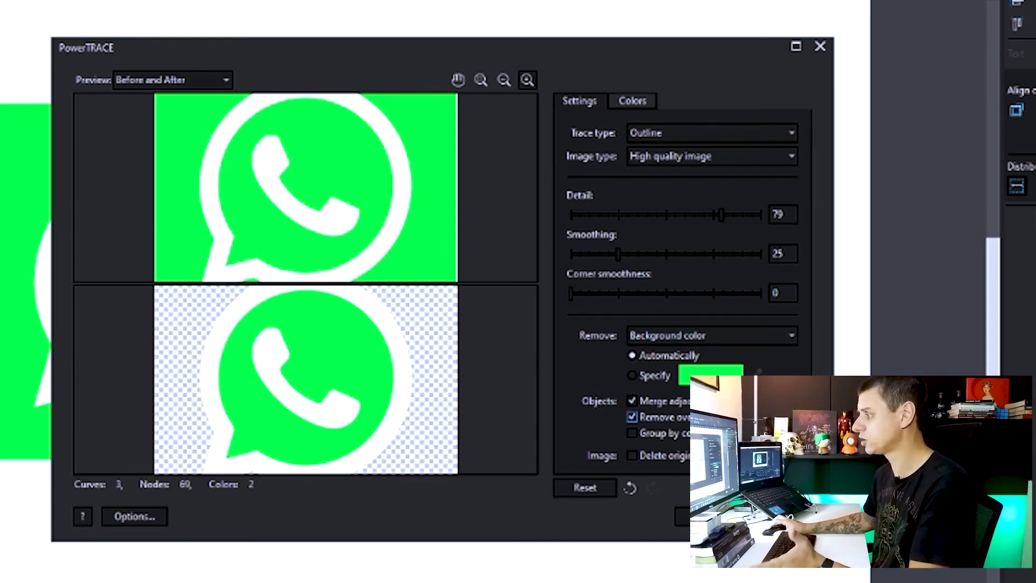
pyautogui.click(695, 516)
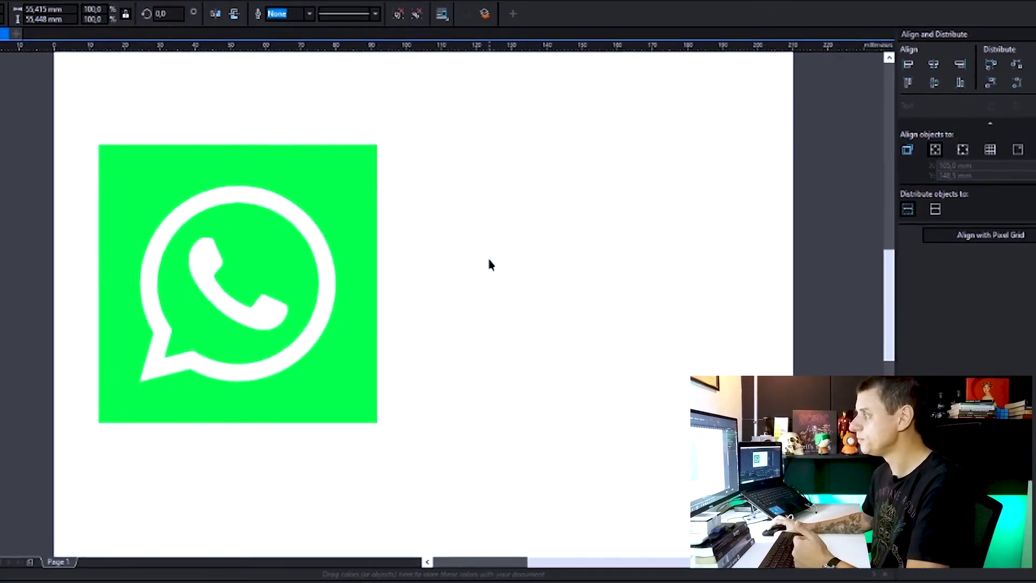
# Drag the original WhatsApp bitmap off the traced logo and delete it.
pyautogui.click(97, 168)
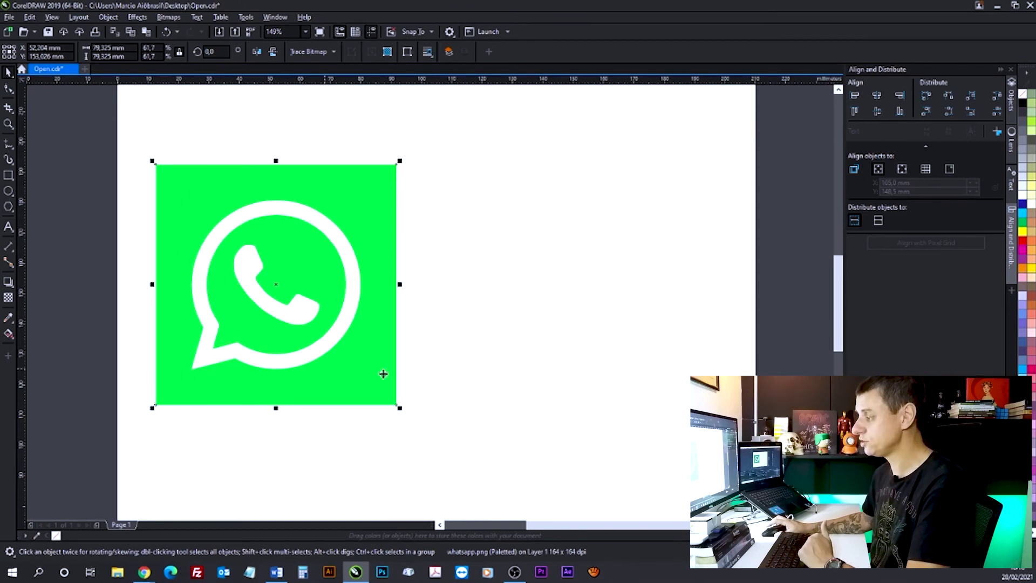
pyautogui.moveTo(185, 201)
pyautogui.mouseDown()
pyautogui.moveTo(193, 209)
pyautogui.moveTo(309, 183)
pyautogui.moveTo(366, 195)
pyautogui.moveTo(412, 233)
pyautogui.moveTo(485, 203)
pyautogui.mouseUp()
pyautogui.press('Delete')
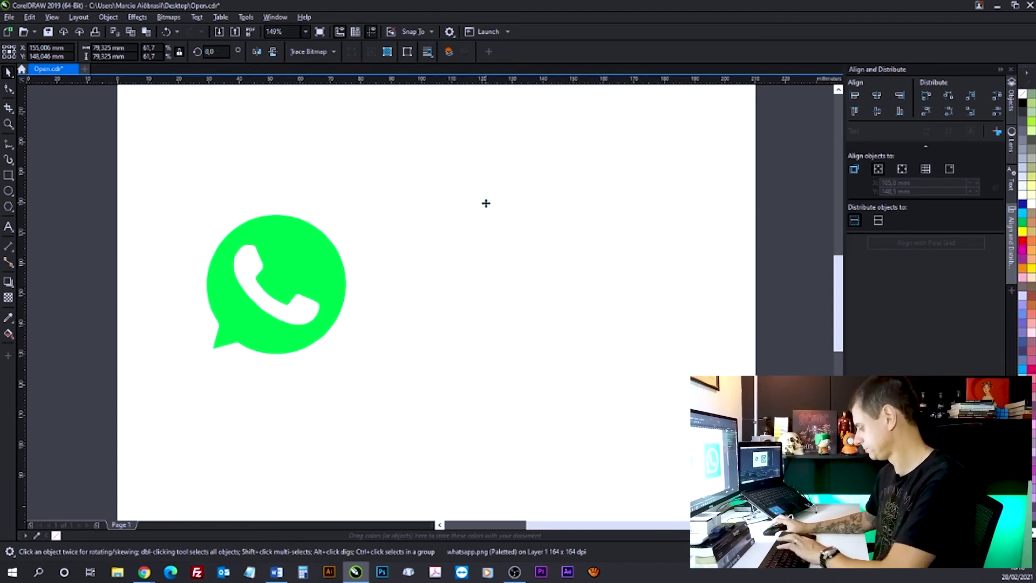
# Move the traced WhatsApp logo toward the page centre, give it a black outline and remove its fill.
pyautogui.moveTo(70, 130); pyautogui.dragTo(451, 411)
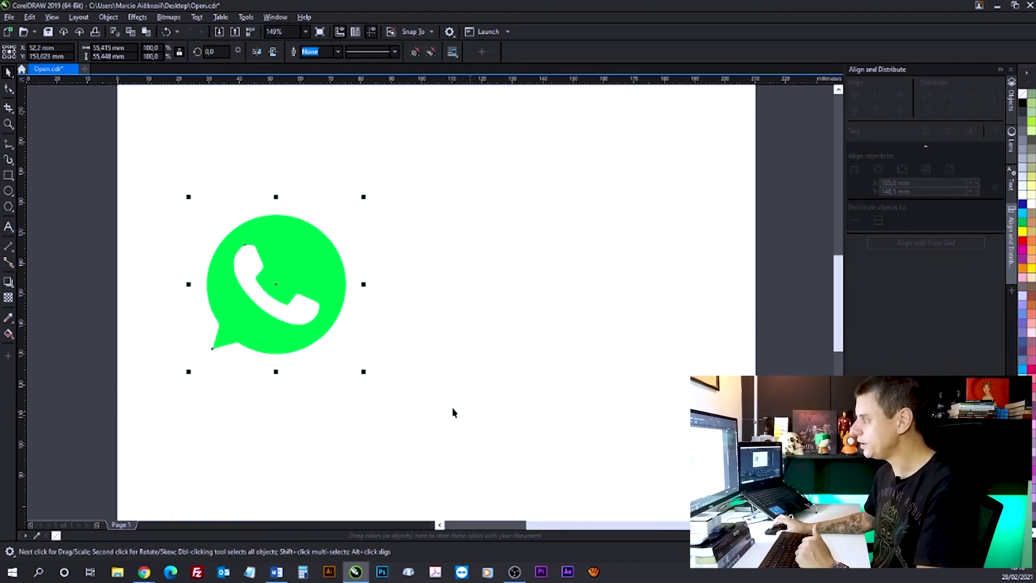
pyautogui.moveTo(307, 265)
pyautogui.mouseDown()
pyautogui.moveTo(461, 268)
pyautogui.moveTo(399, 287)
pyautogui.moveTo(411, 268)
pyautogui.moveTo(469, 261)
pyautogui.moveTo(467, 253)
pyautogui.mouseUp()
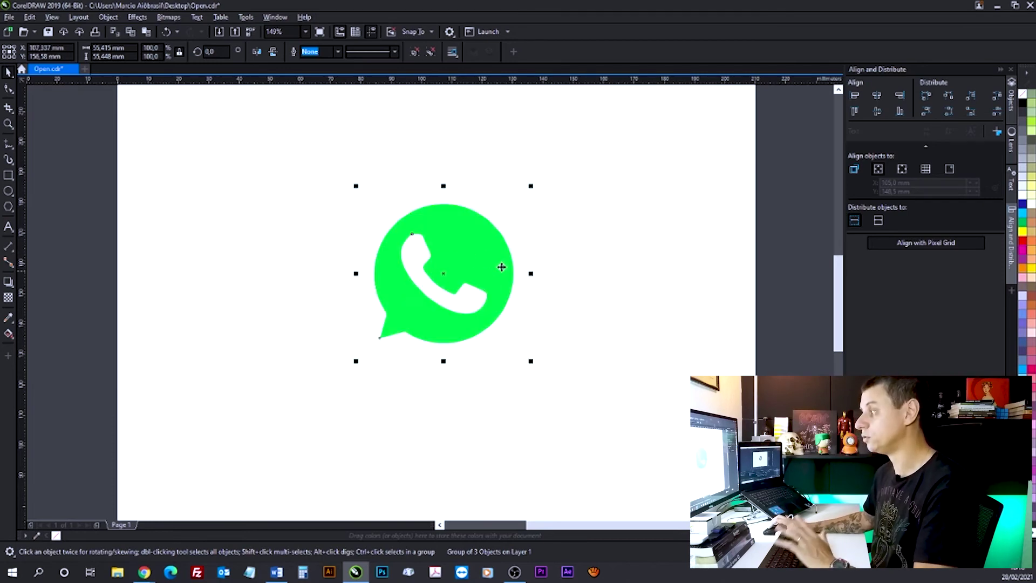
pyautogui.rightClick(1021, 103)
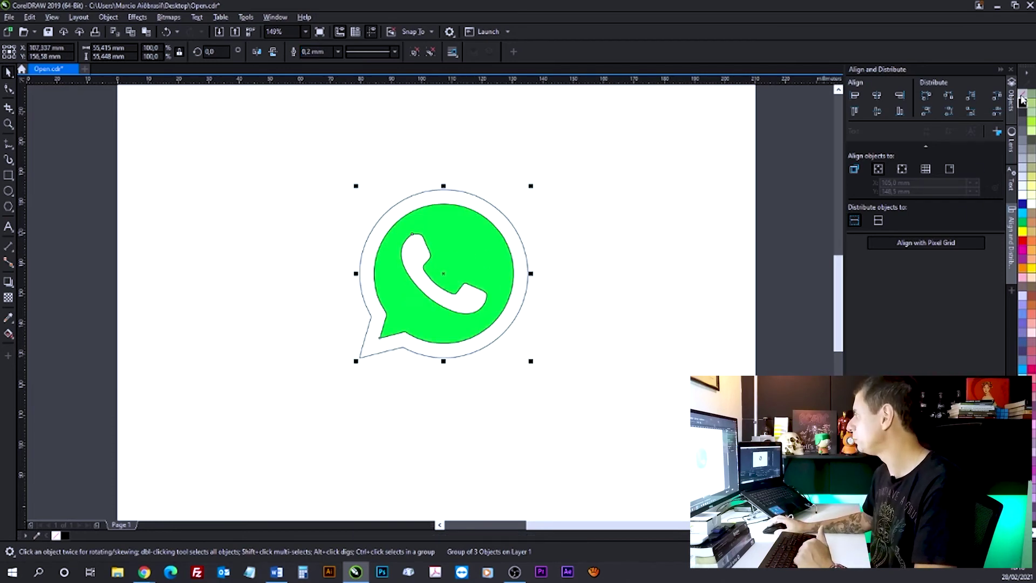
pyautogui.click(1022, 93)
pyautogui.moveTo(472, 268); pyautogui.dragTo(451, 238)
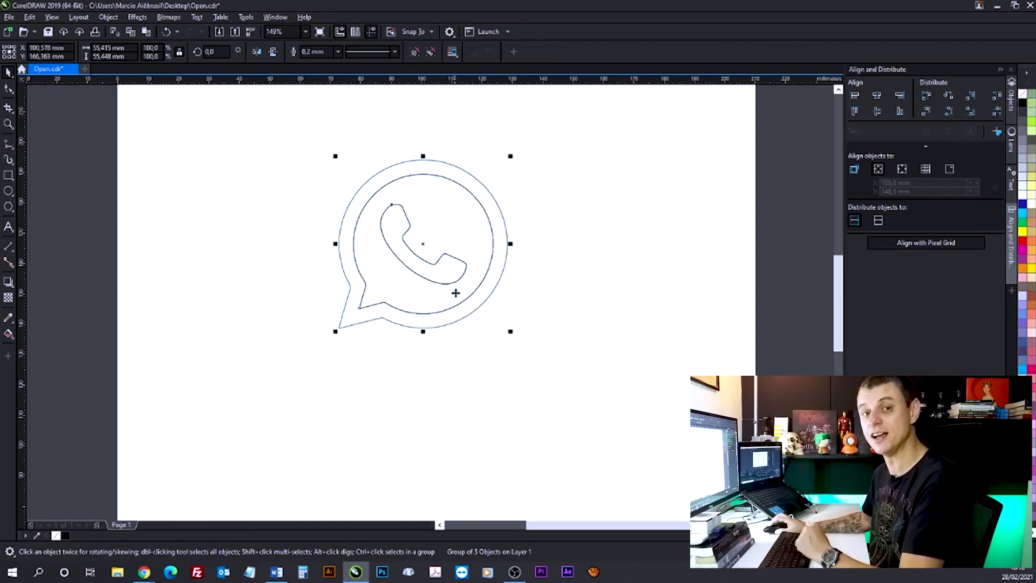
# Undo the traced logo's moves, outline and fill removal, and deselect it.
pyautogui.hotkey('ctrl', 'z')
pyautogui.hotkey('ctrl', 'z')
pyautogui.hotkey('ctrl', 'z')
pyautogui.hotkey('ctrl', 'z')
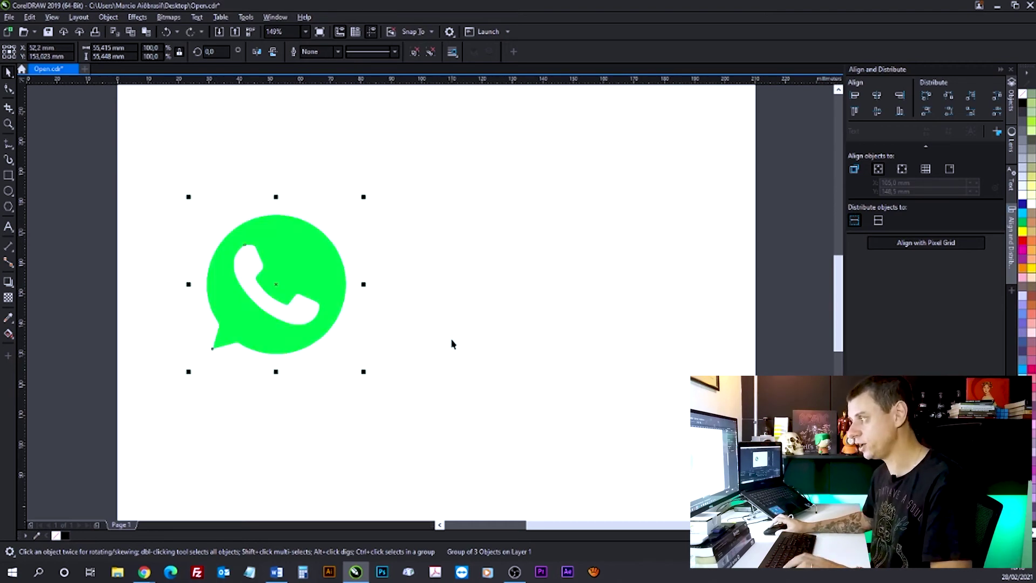
pyautogui.click(493, 340)
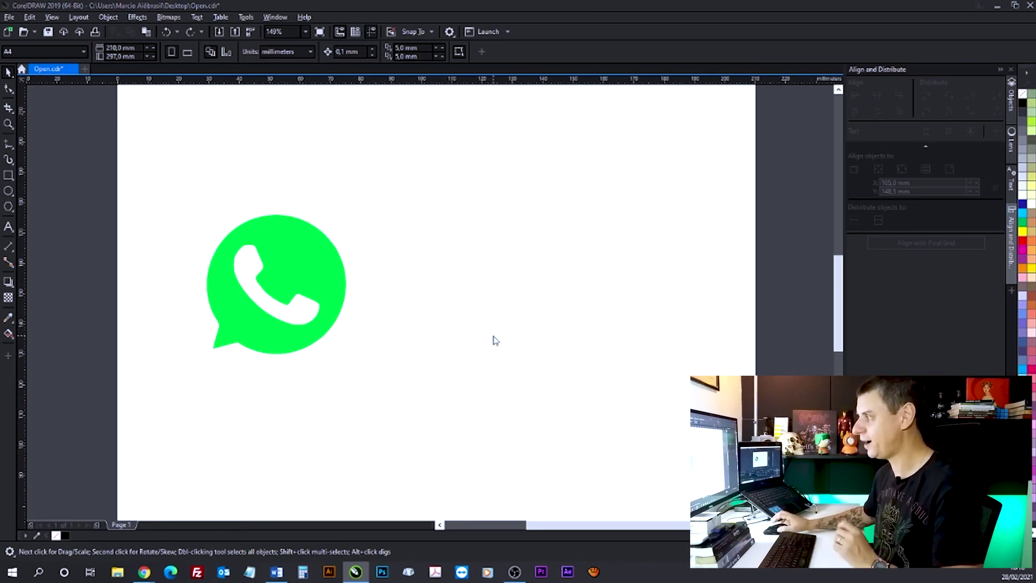
# Import icons8-youtube.svg beside the WhatsApp logo at about 72 by 64 mm.
pyautogui.hotkey('ctrl', 'i')
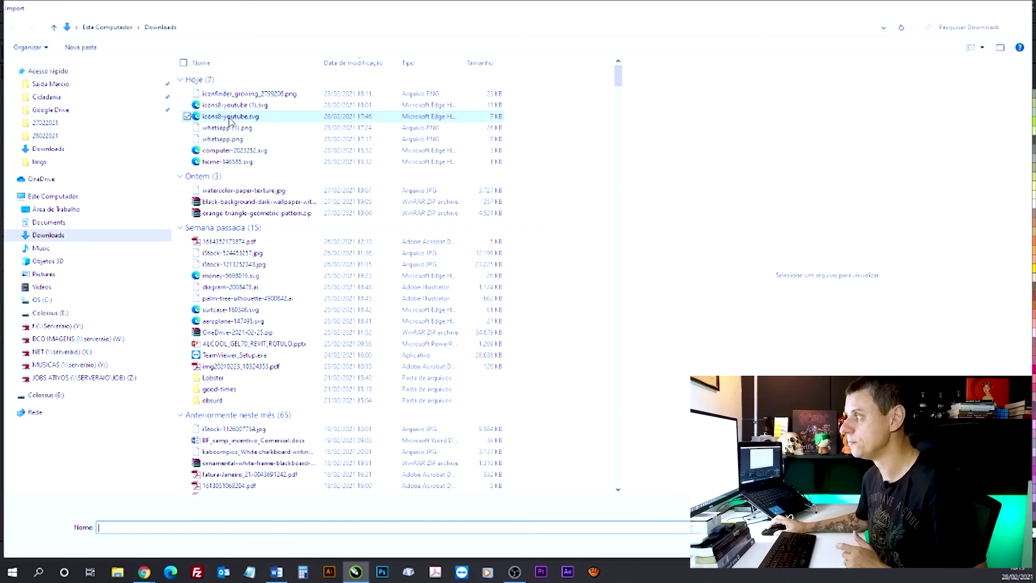
pyautogui.doubleClick(238, 117)
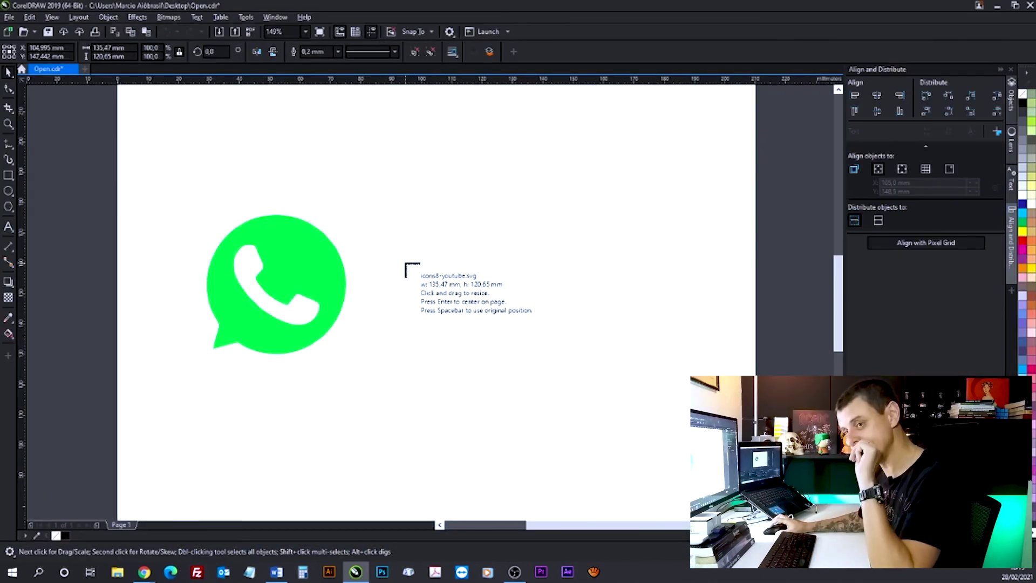
pyautogui.moveTo(391, 213); pyautogui.dragTo(610, 423)
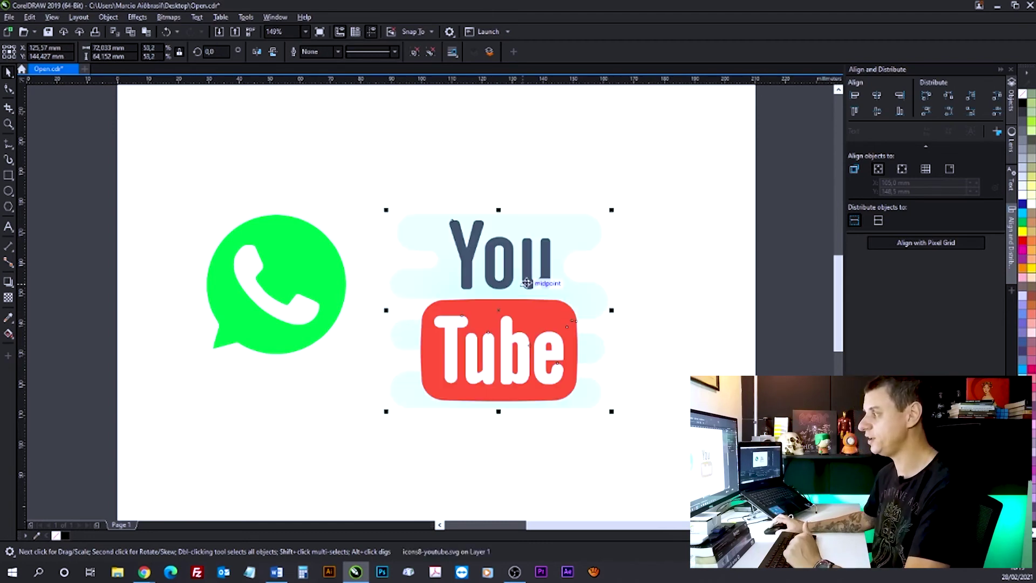